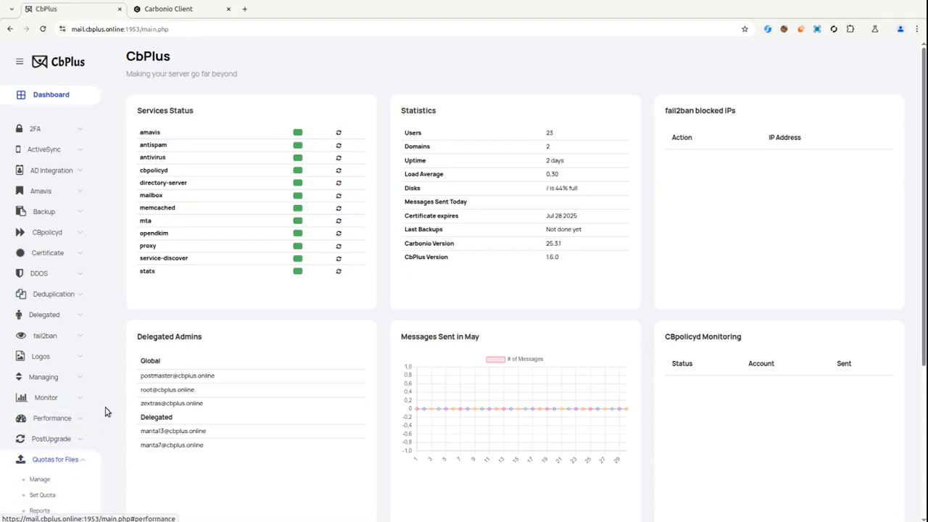
# Enable Quotas for Files in CbPlus and open its Set Quota page.
pyautogui.scroll(-1, 102, 420)
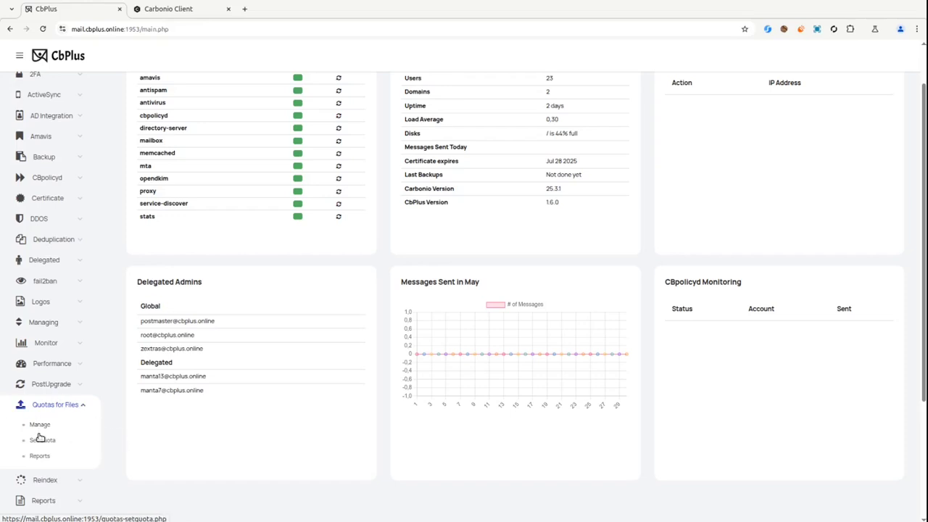
pyautogui.click(39, 428)
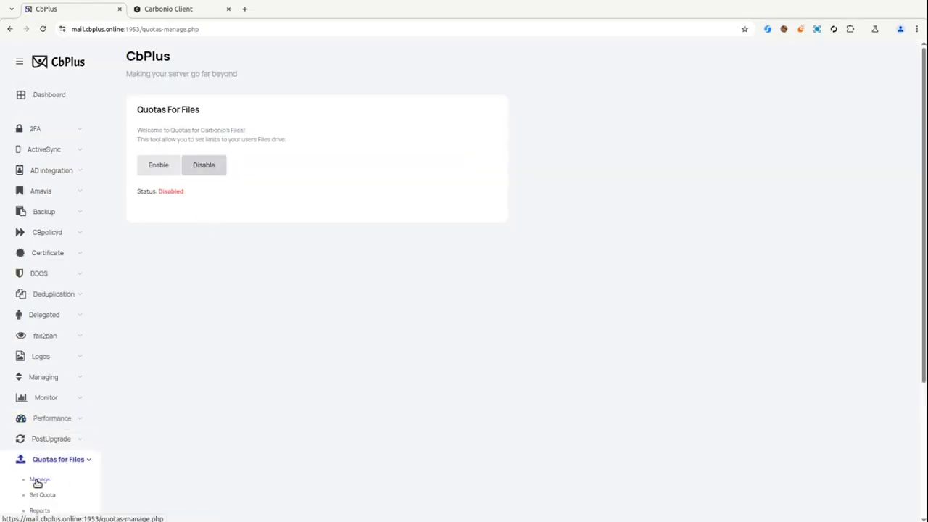
pyautogui.click(165, 171)
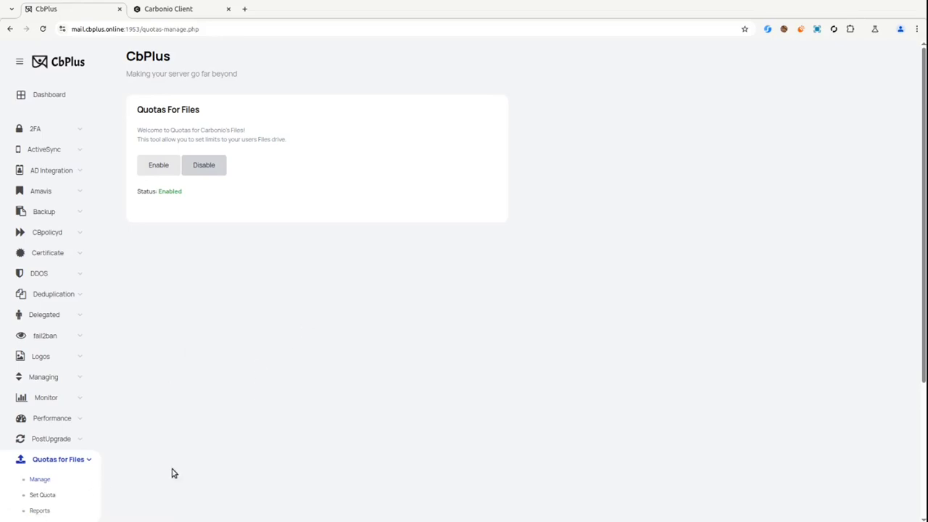
pyautogui.click(41, 496)
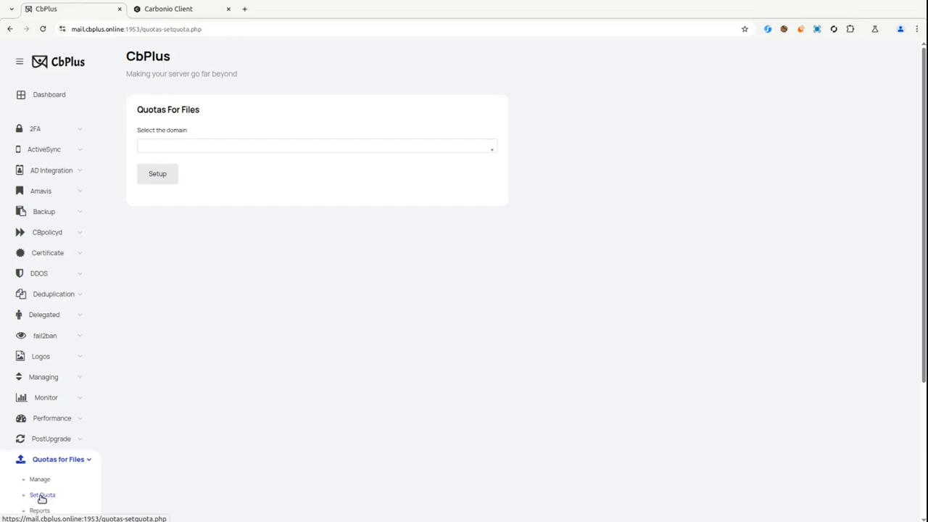
# Select the cbplus.online domain and load its quota settings.
pyautogui.click(191, 148)
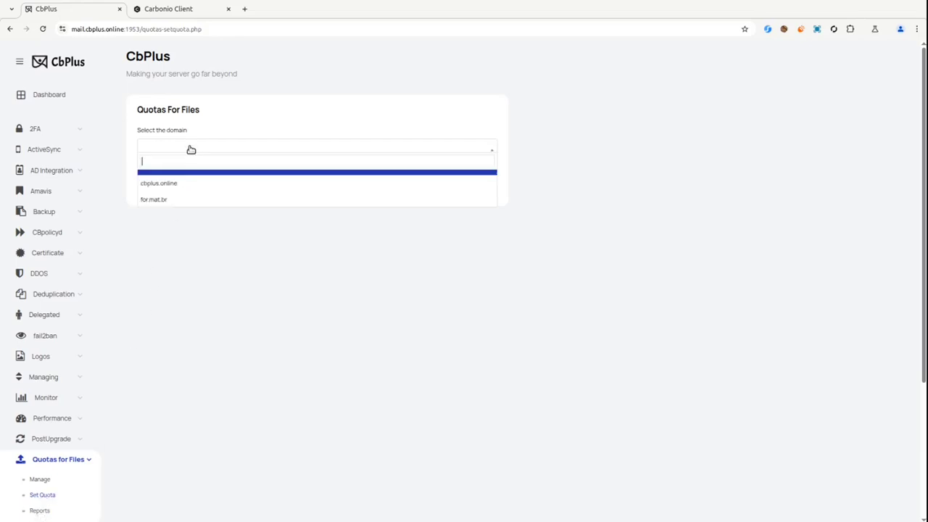
pyautogui.click(159, 184)
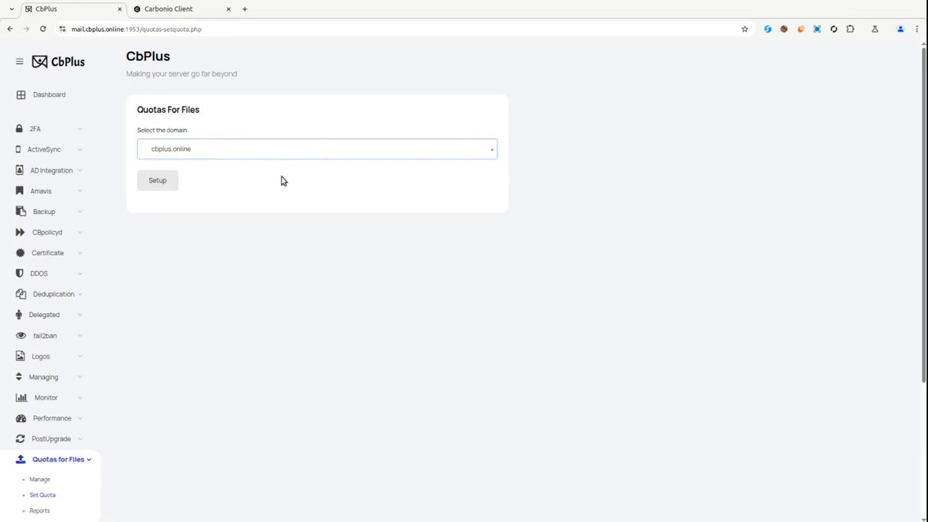
pyautogui.click(155, 182)
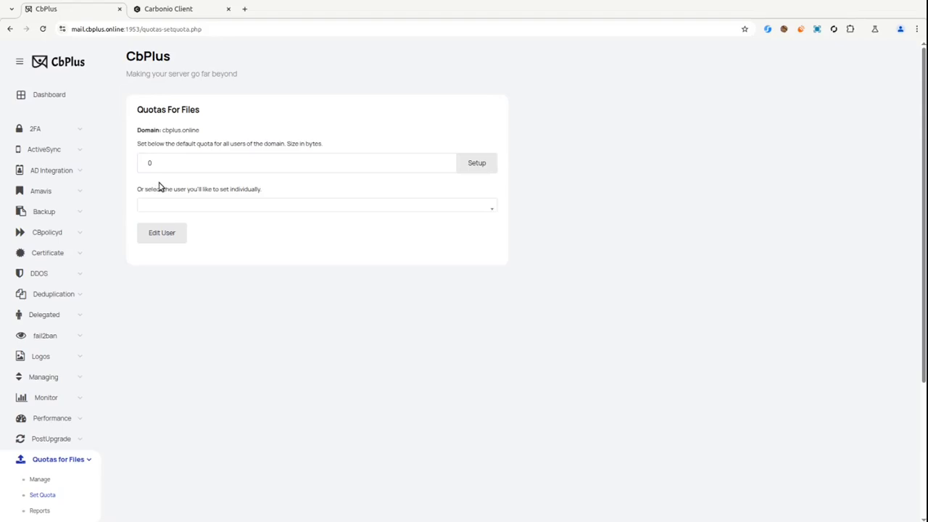
# Set the domain's default per-user Files quota to 512000 bytes.
pyautogui.click(195, 168)
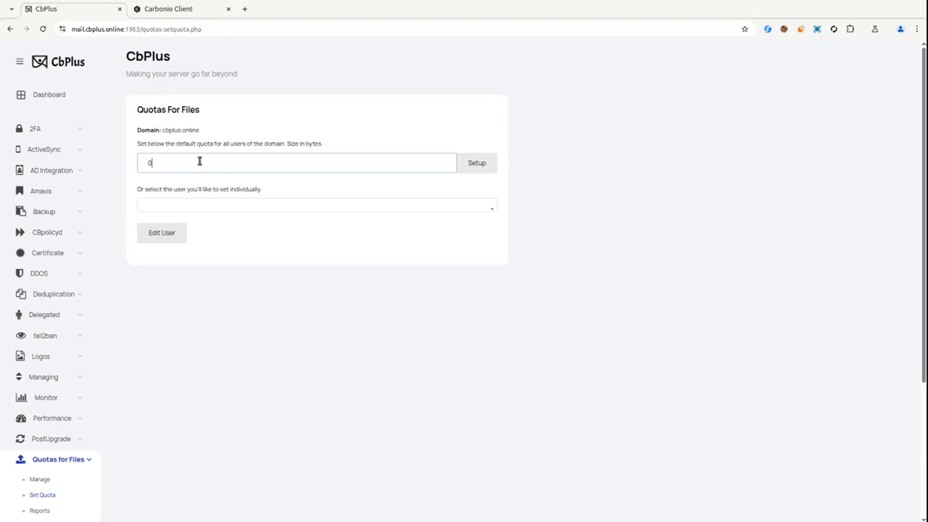
pyautogui.hotkey('ctrl', 'a')
pyautogui.write('512')
pyautogui.click(208, 188)
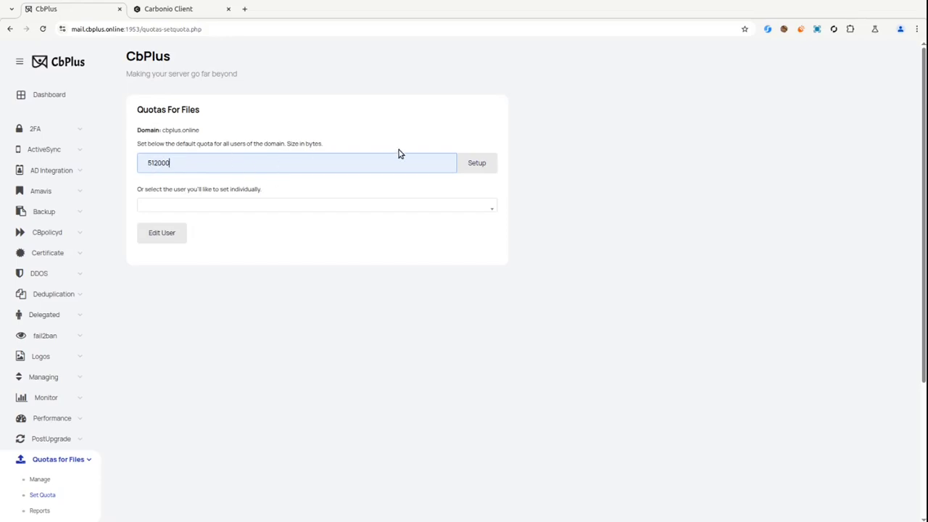
pyautogui.click(475, 166)
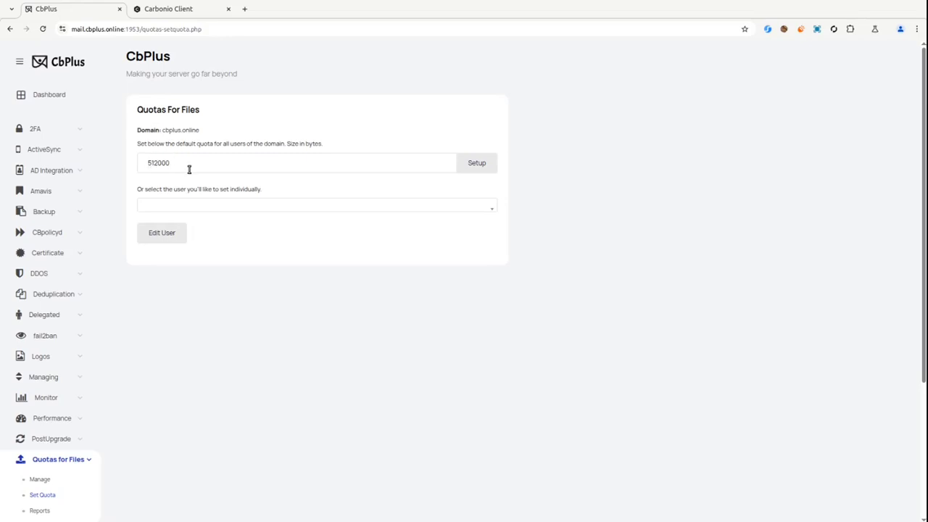
# Pick a cbplus.online user and give them an individual 1024000-byte Files quota.
pyautogui.click(216, 211)
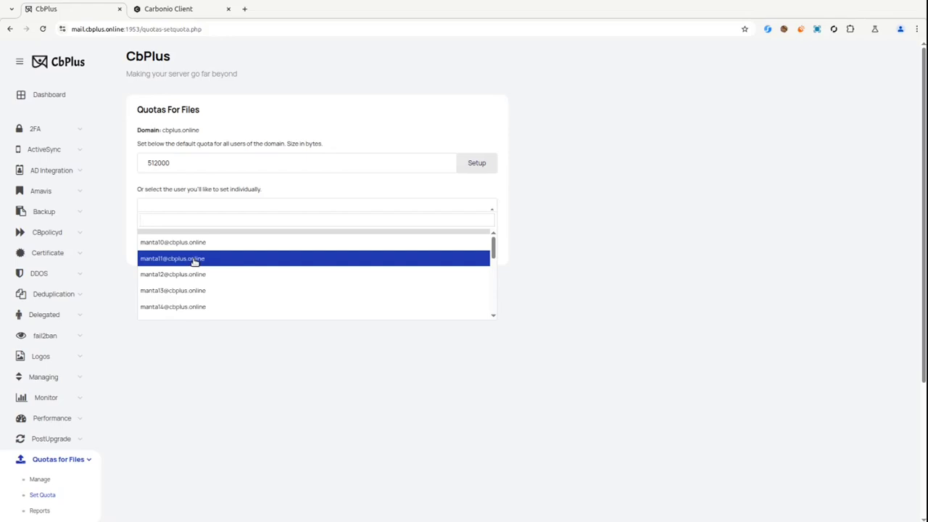
pyautogui.click(164, 262)
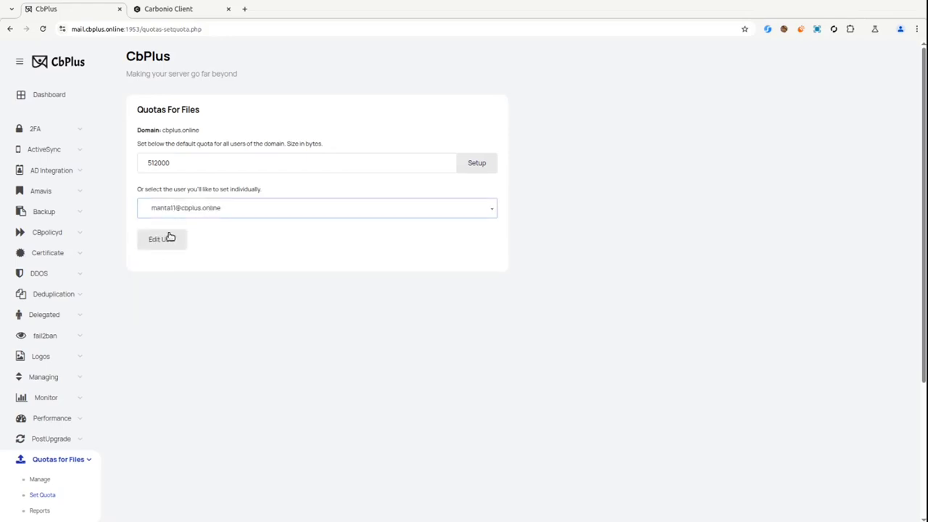
pyautogui.click(166, 240)
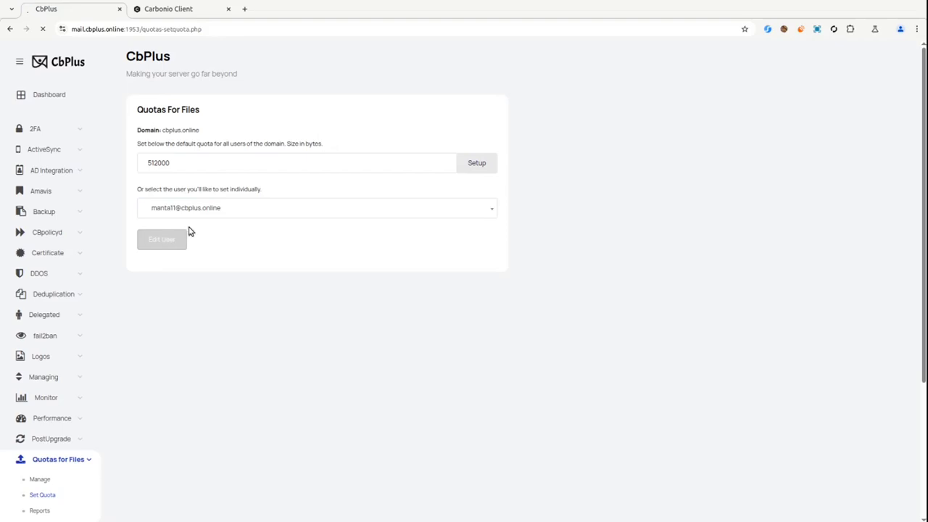
pyautogui.doubleClick(195, 166)
pyautogui.write('1024000')
pyautogui.click(243, 186)
pyautogui.click(474, 167)
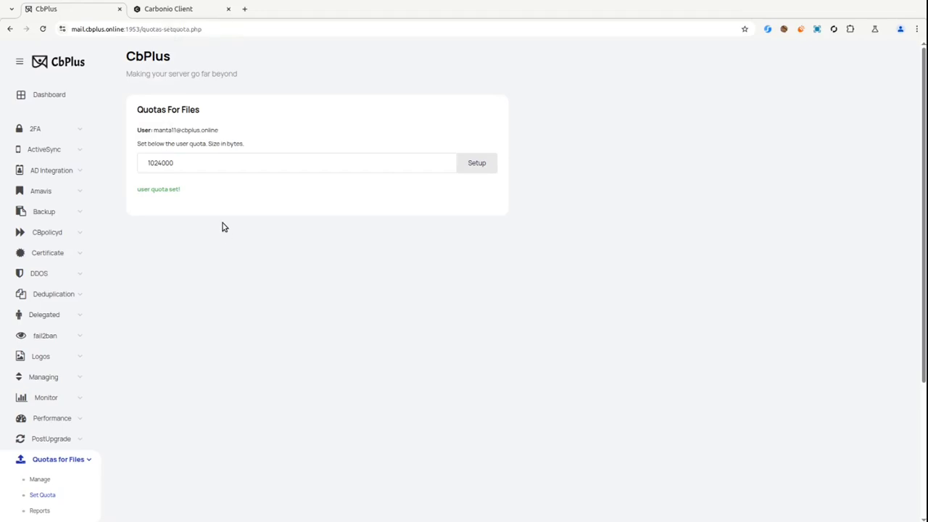
# List cbplus.online users with their quotas and used space on the Reports page.
pyautogui.click(40, 511)
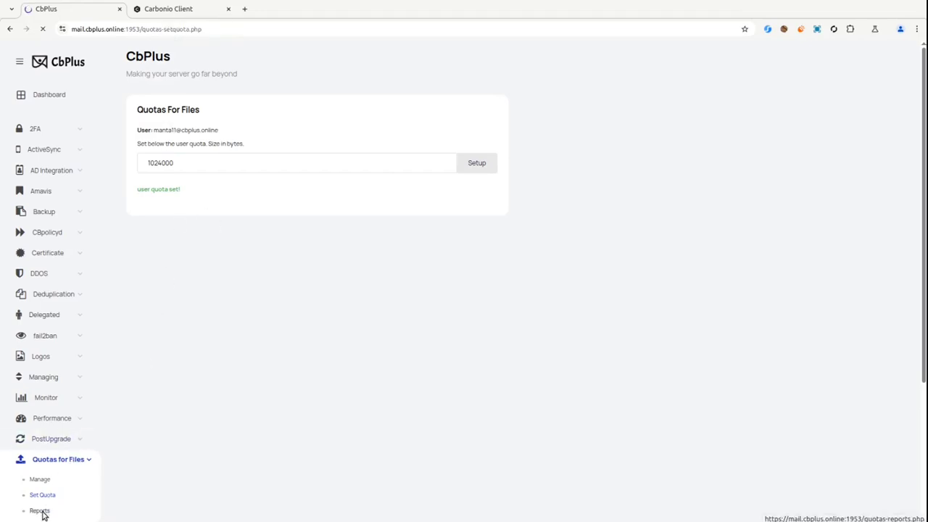
pyautogui.click(201, 142)
pyautogui.click(187, 163)
pyautogui.click(154, 180)
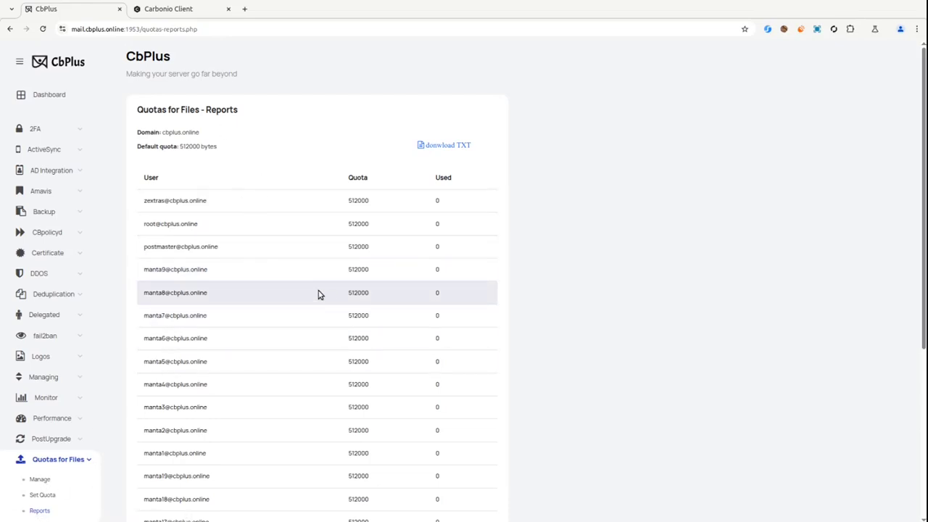
# Reload Carbonio Files, check Quota Usage, then open the empty Home folder.
pyautogui.click(180, 13)
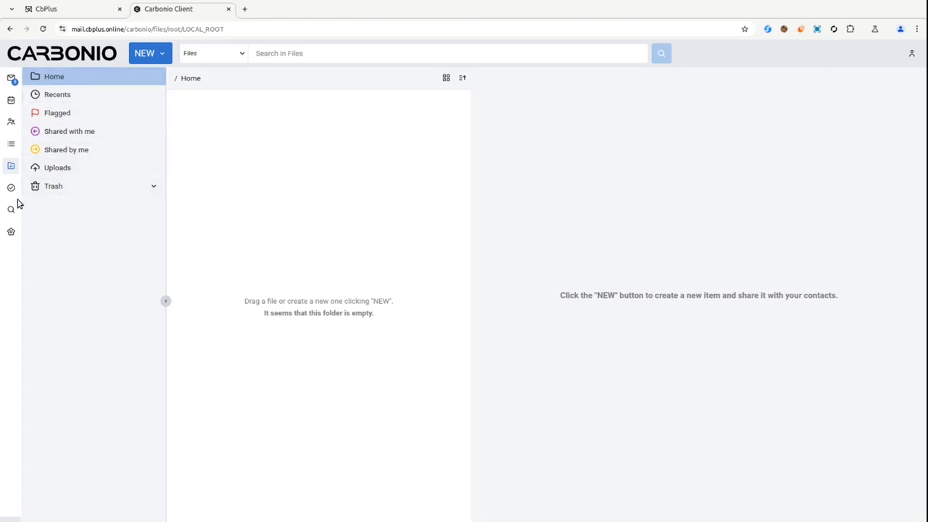
pyautogui.click(43, 29)
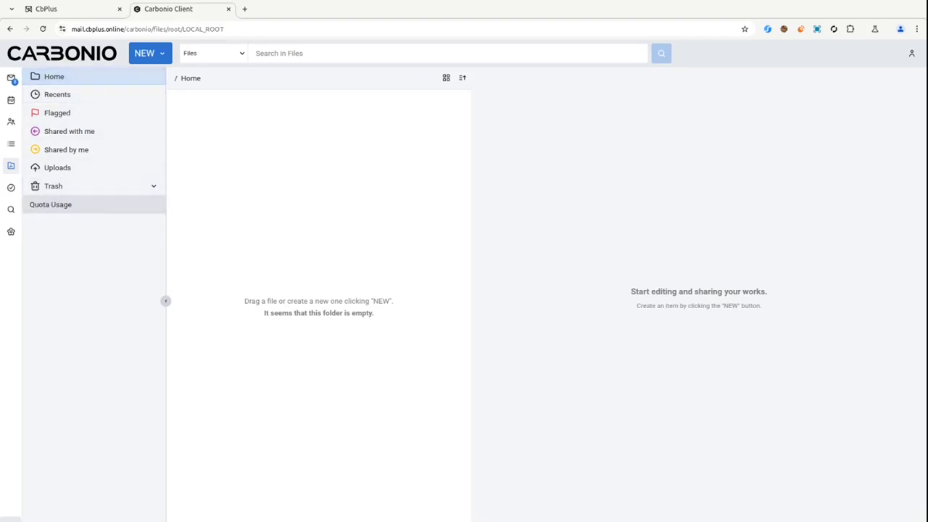
pyautogui.click(53, 208)
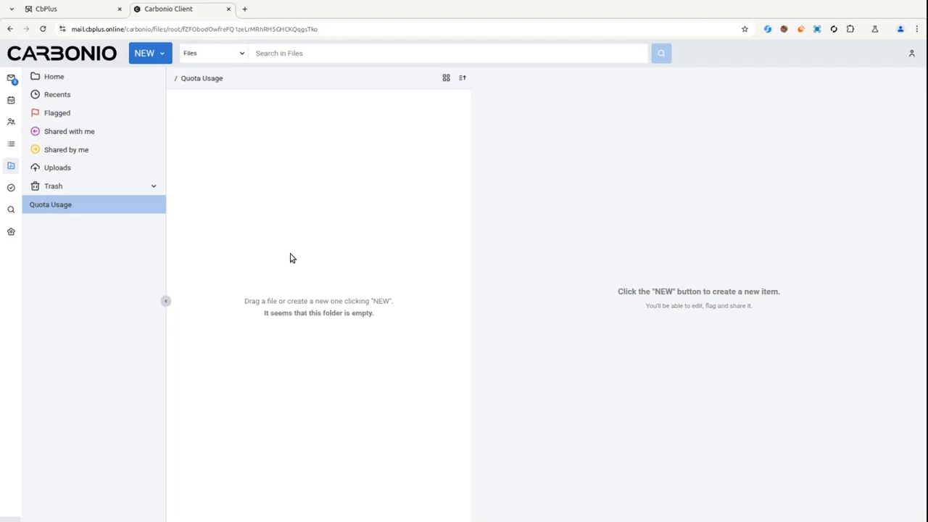
pyautogui.click(51, 77)
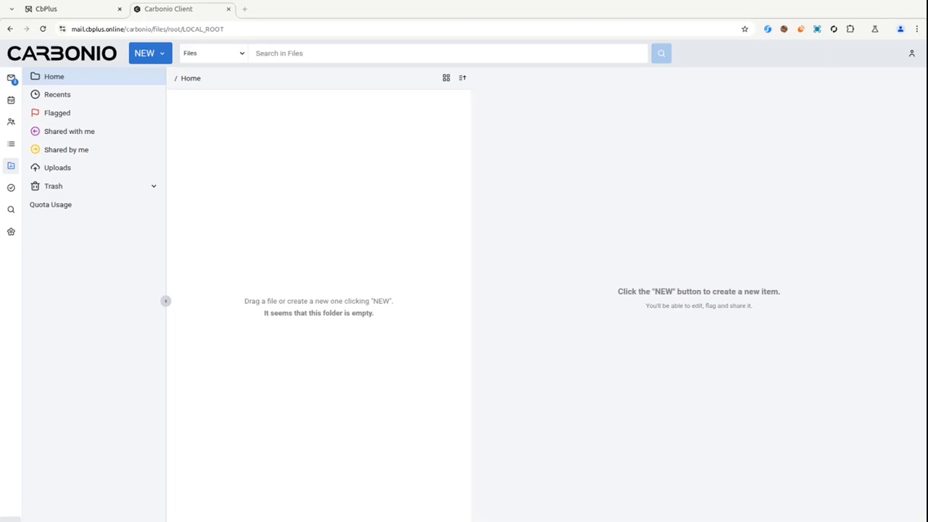
# Upload six images to Home and confirm Quota Usage at 72% (364K of 500K).
pyautogui.moveTo(376, 226); pyautogui.dragTo(294, 166)
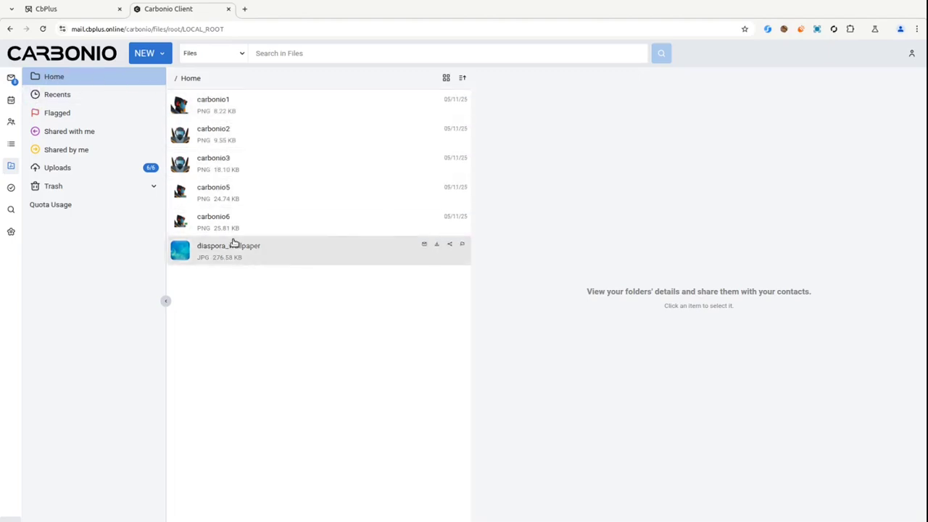
pyautogui.click(51, 206)
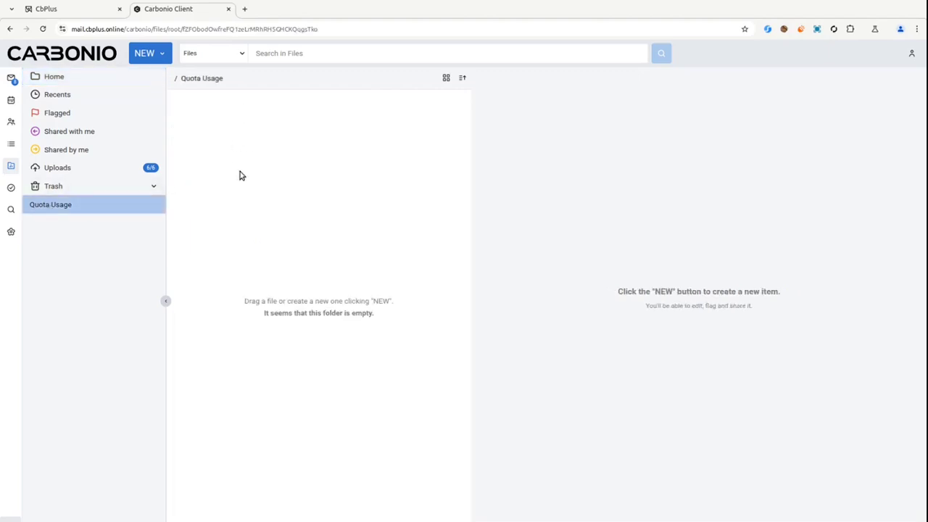
pyautogui.click(43, 29)
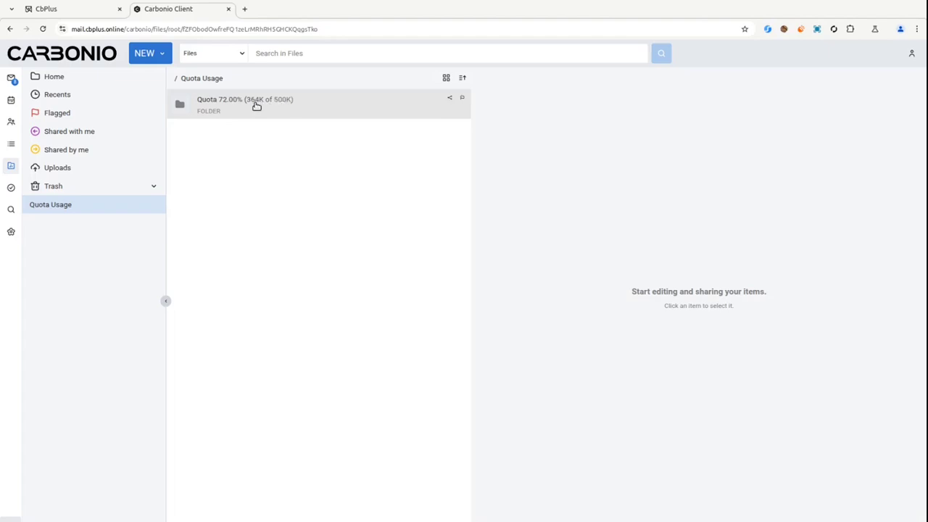
pyautogui.click(88, 79)
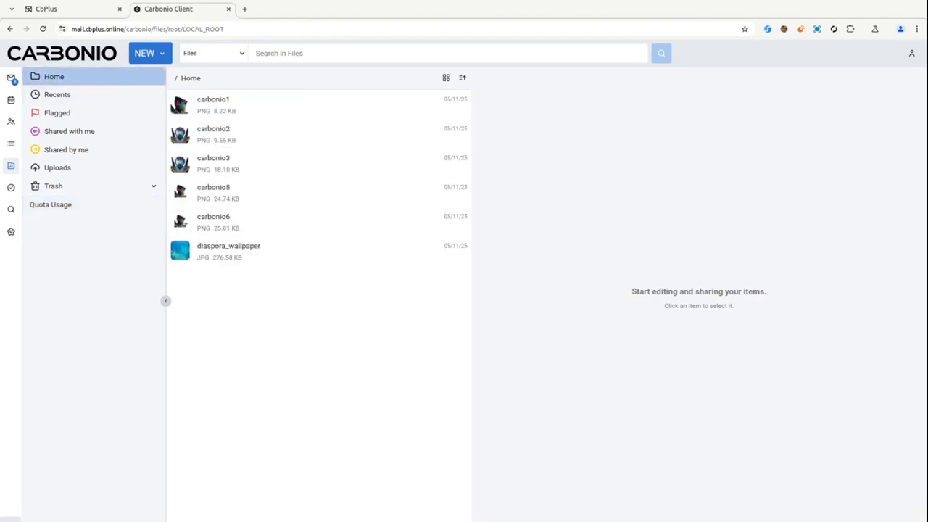
# Upload the medica and moedas images, then reload Quota Usage to show 93% (466K of 500K).
pyautogui.moveTo(653, 282); pyautogui.dragTo(251, 292)
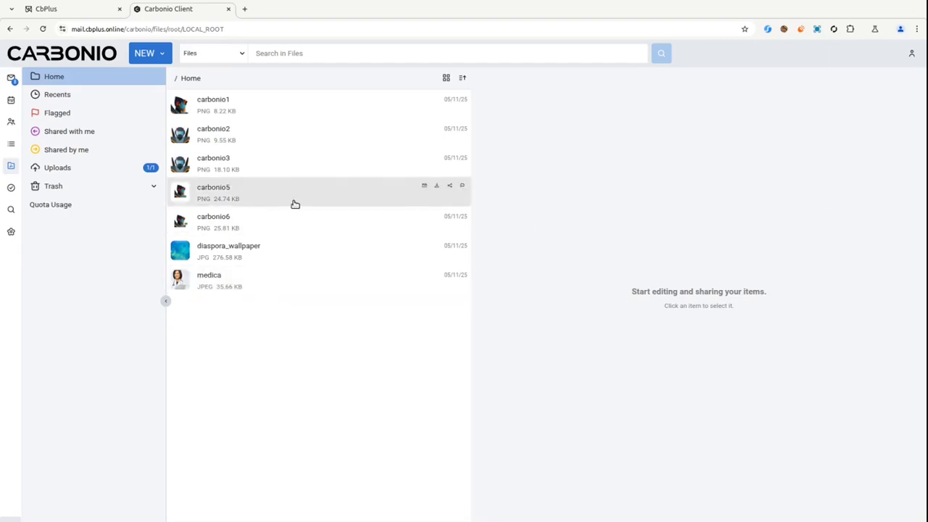
pyautogui.moveTo(1, 348); pyautogui.dragTo(234, 354)
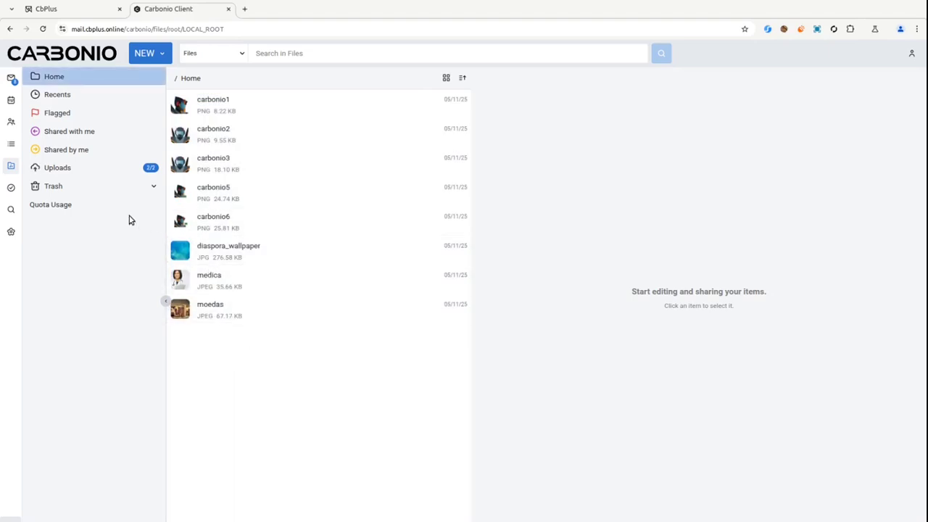
pyautogui.click(51, 208)
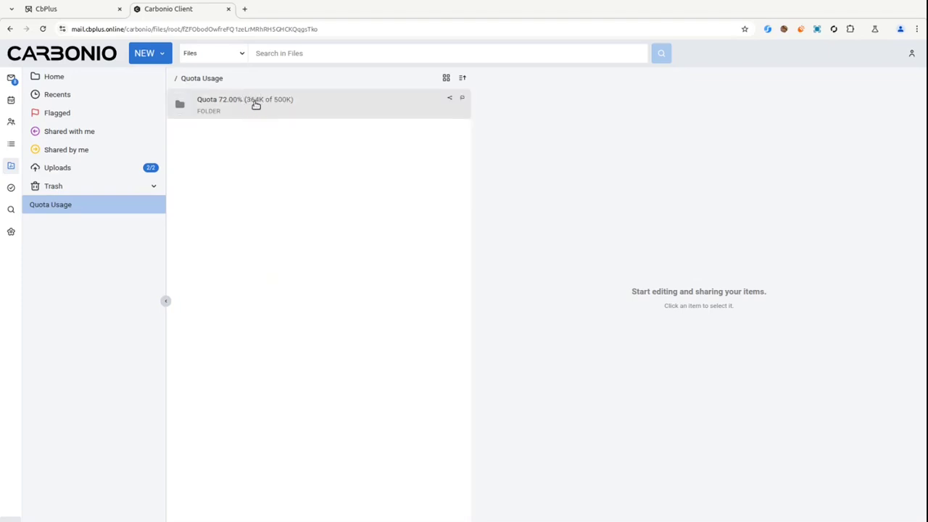
pyautogui.click(43, 29)
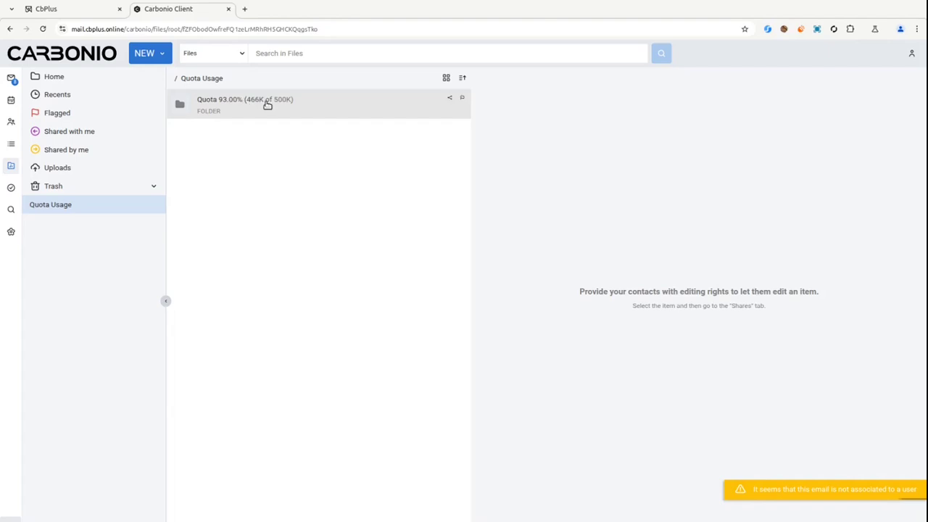
# Upload photo_2022-05-07_16-49-03 to Home, where it fails to load, then reload.
pyautogui.click(53, 77)
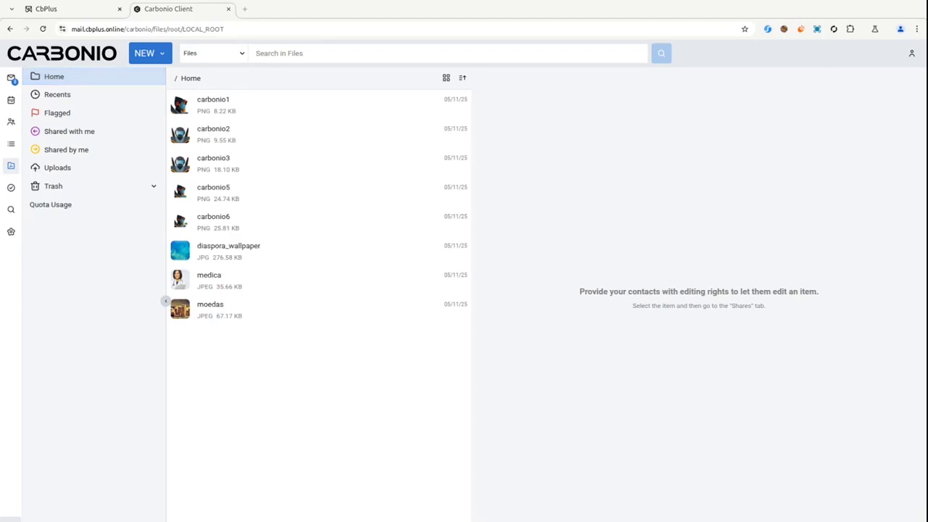
pyautogui.moveTo(546, 359); pyautogui.dragTo(259, 335)
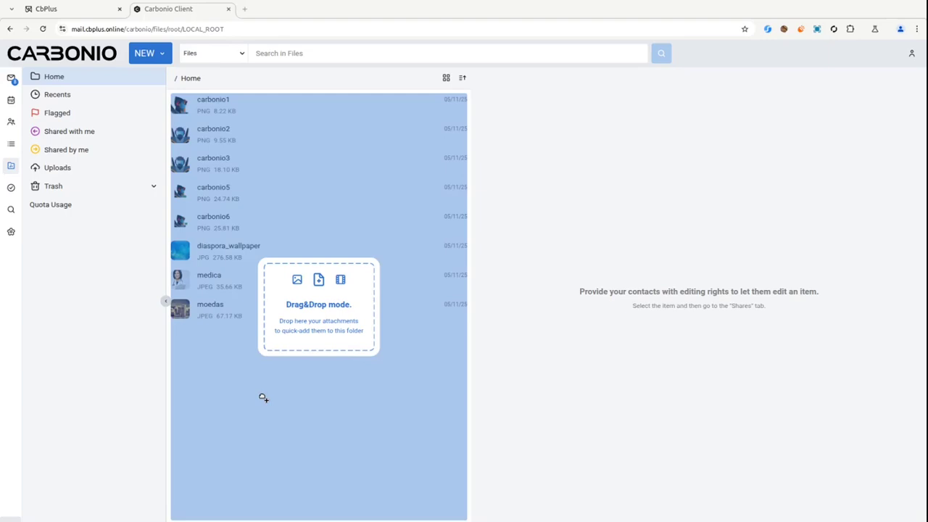
pyautogui.moveTo(264, 398); pyautogui.dragTo(263, 401)
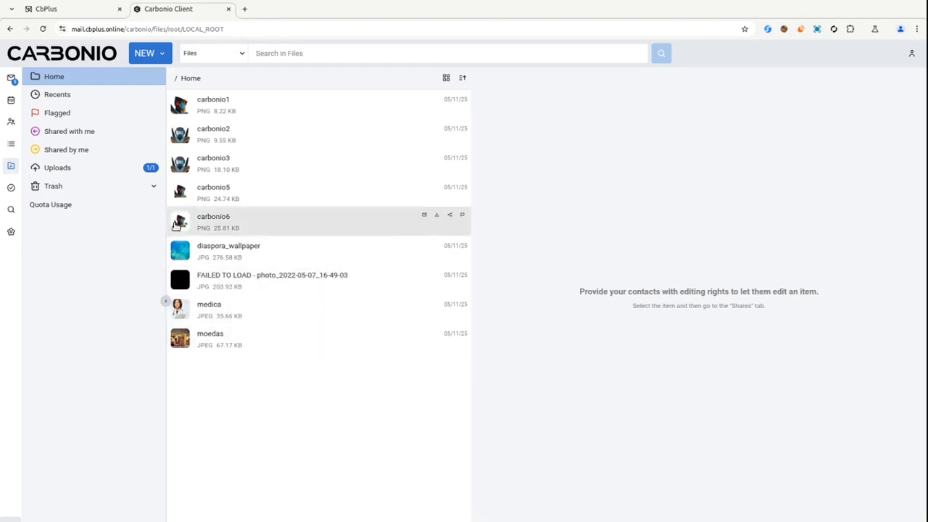
pyautogui.click(43, 29)
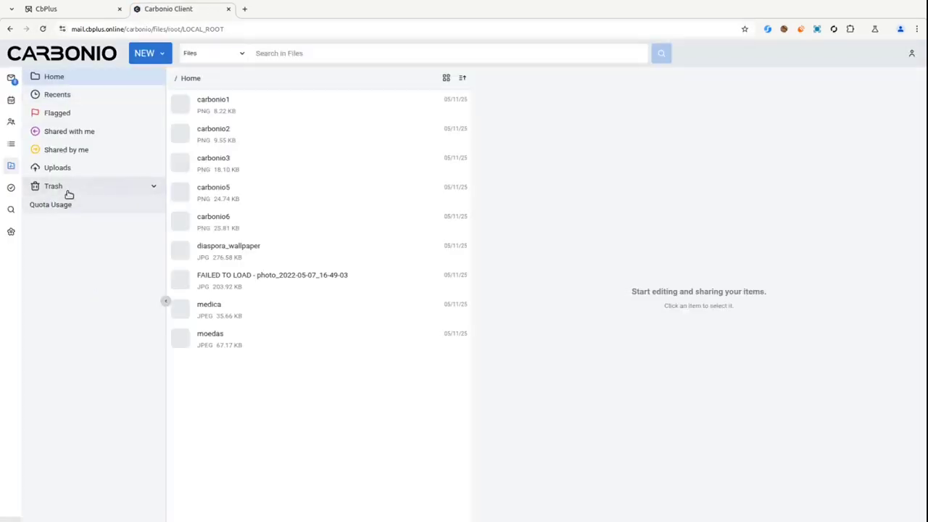
# View Quota Usage at 133.00% of 500K, then return to the Home files.
pyautogui.click(58, 205)
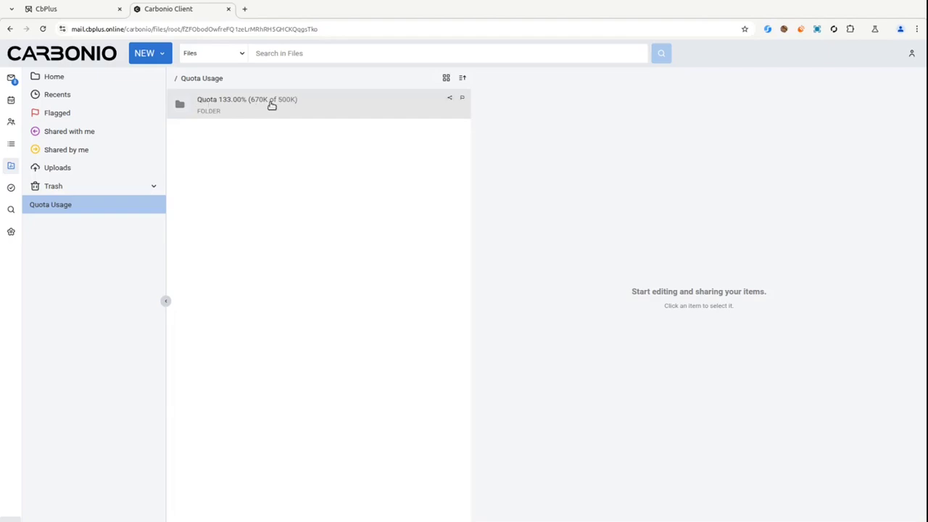
pyautogui.click(57, 78)
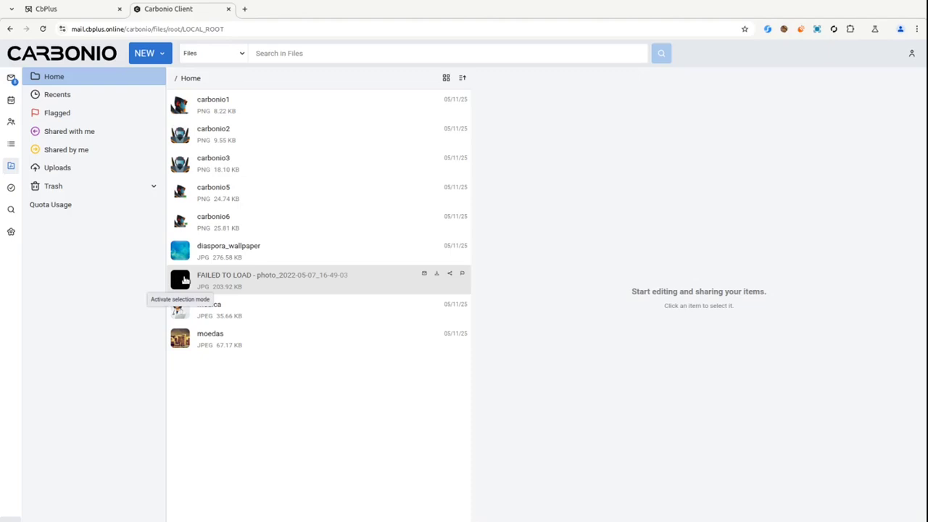
# Trash the failed photo, then delete it permanently from Trash > My items.
pyautogui.rightClick(243, 284)
pyautogui.click(293, 418)
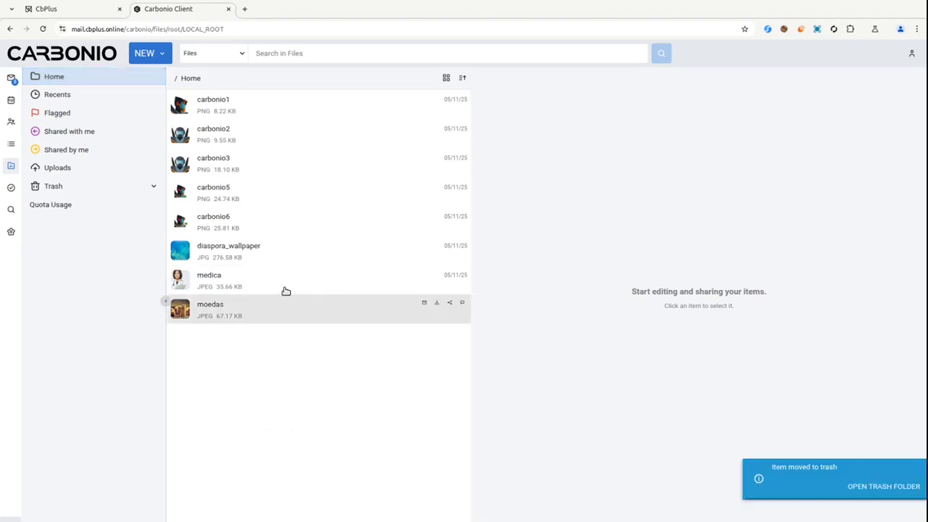
pyautogui.click(154, 186)
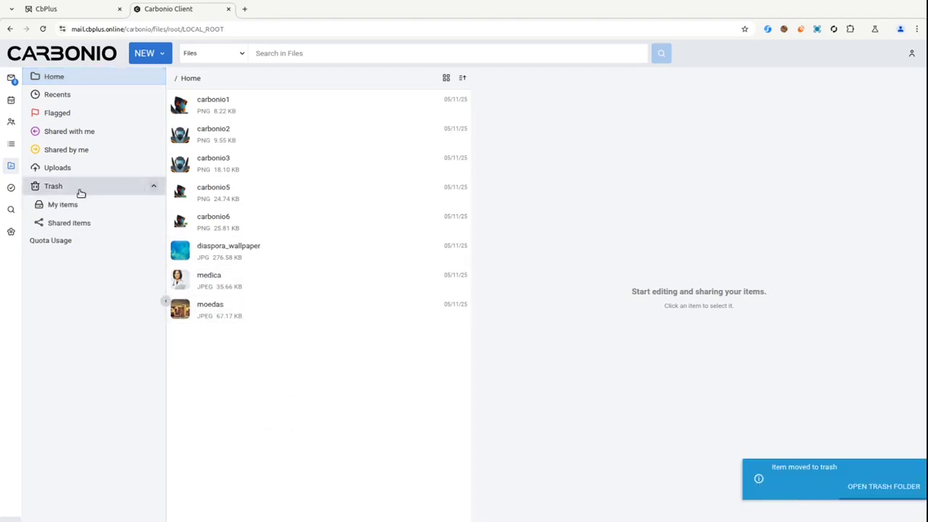
pyautogui.click(66, 206)
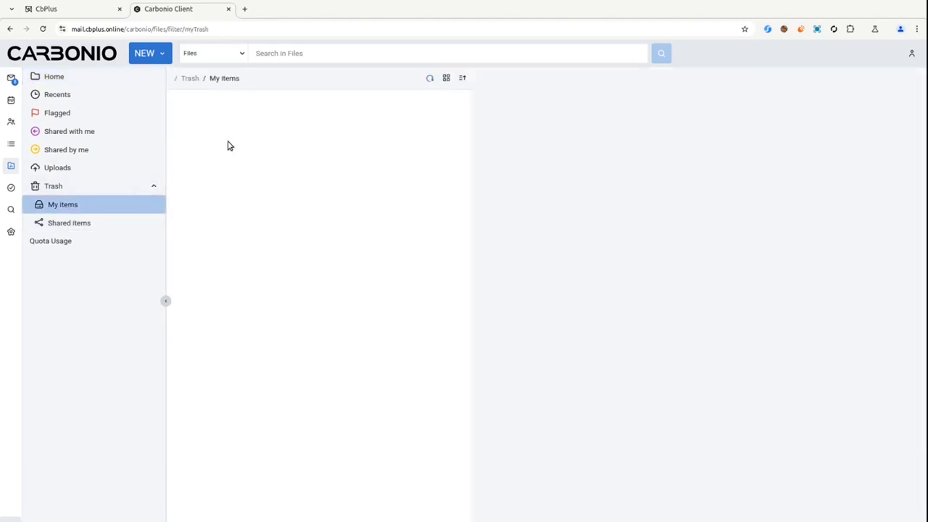
pyautogui.rightClick(274, 103)
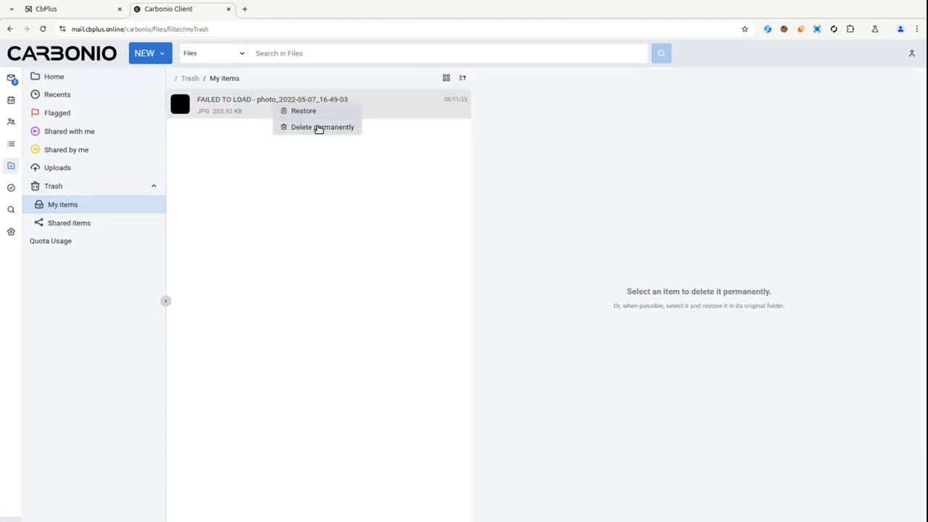
pyautogui.click(336, 131)
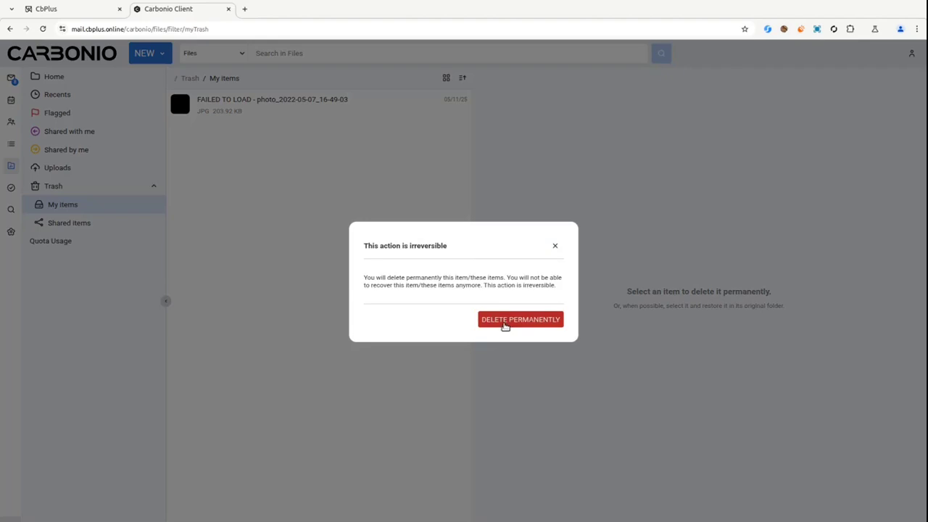
pyautogui.click(505, 319)
# Confirm Quota Usage is back to 93.00% (466K of 500K) and return to CbPlus.
pyautogui.click(64, 240)
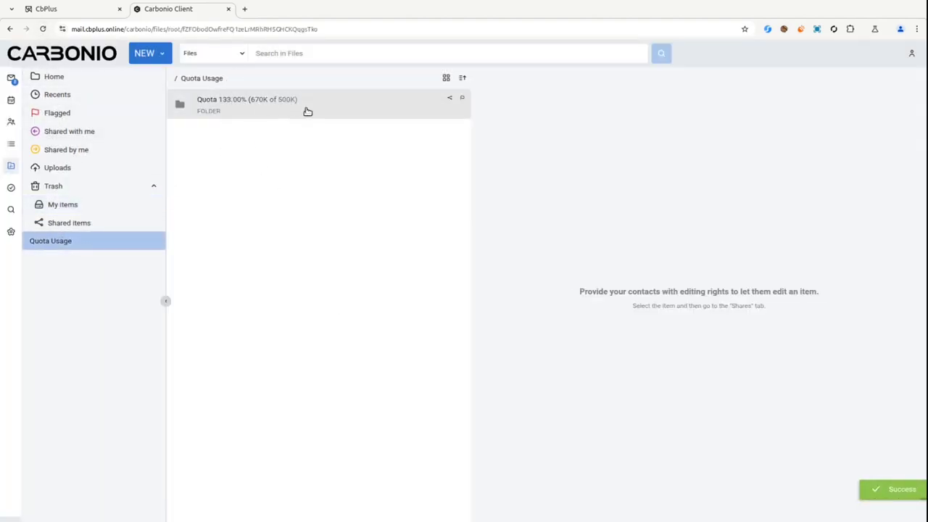
pyautogui.click(41, 29)
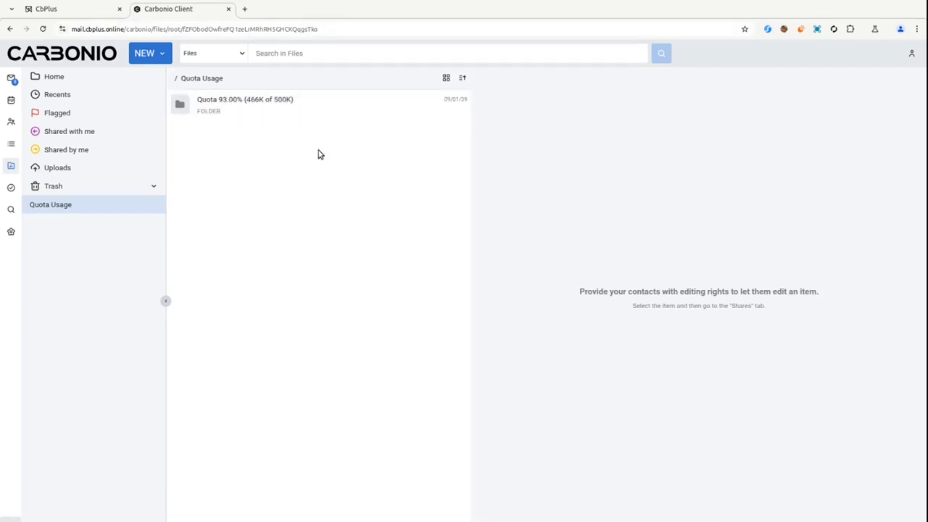
pyautogui.click(91, 13)
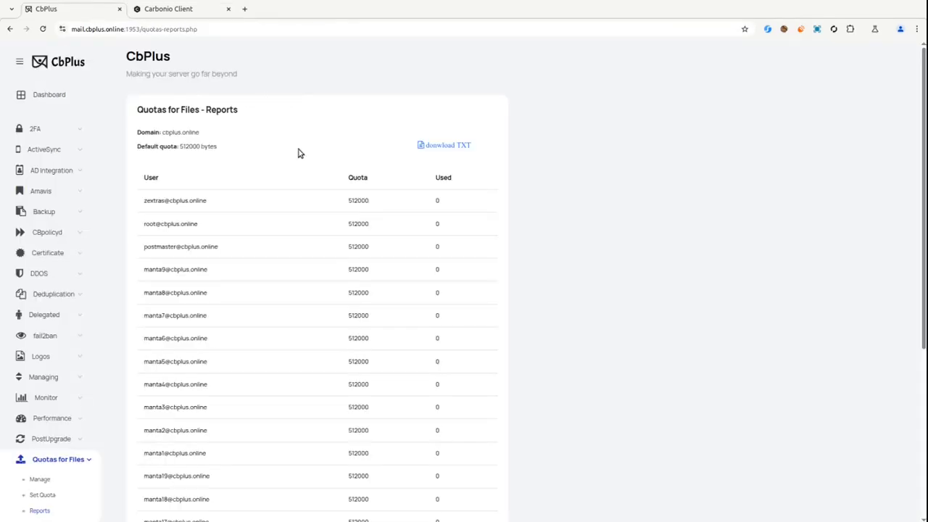
# Load the Files quota settings for the cbplus.online domain.
pyautogui.click(37, 494)
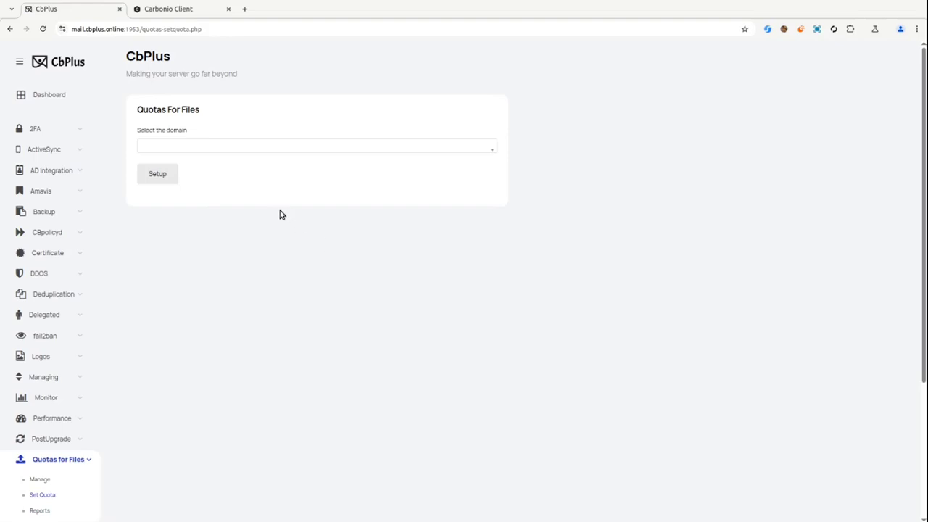
pyautogui.click(199, 148)
pyautogui.click(194, 178)
pyautogui.click(163, 181)
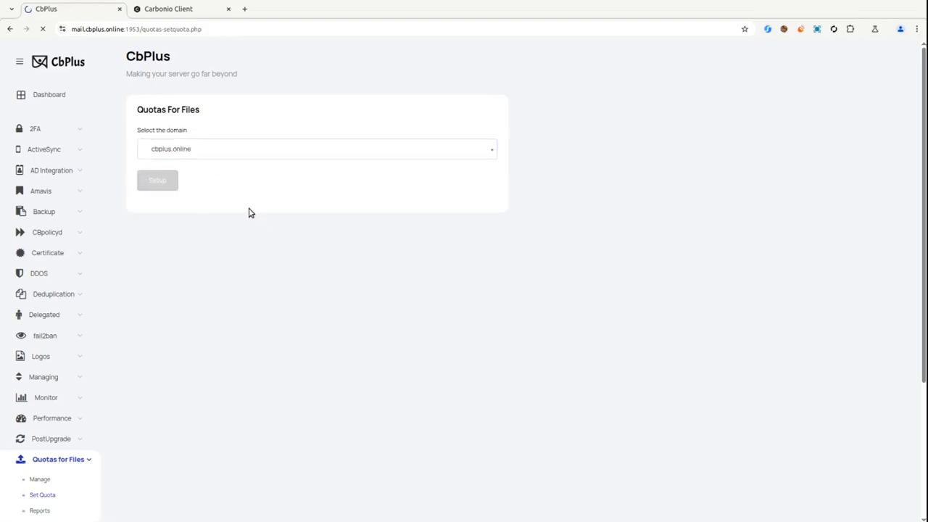
# Search for the user and load their individual quota settings.
pyautogui.click(201, 210)
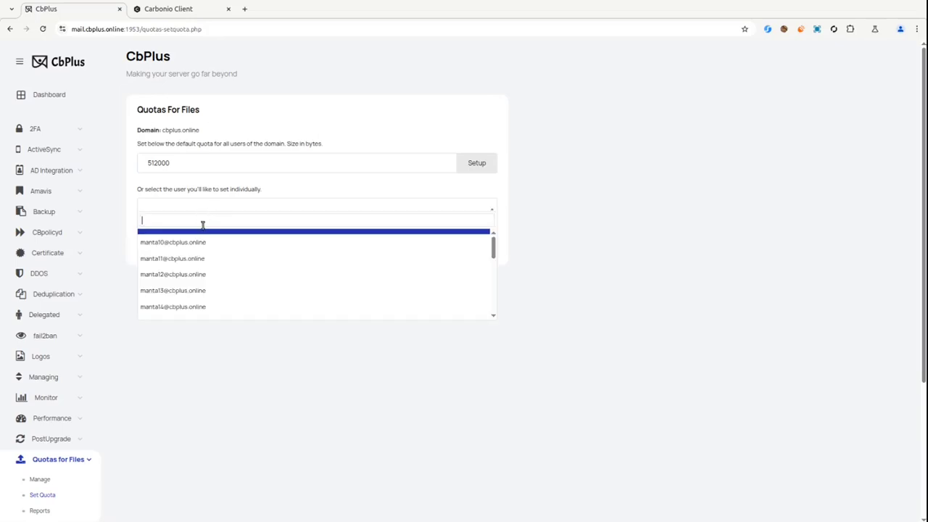
pyautogui.scroll(-2, 192, 258)
pyautogui.write('mnta9')
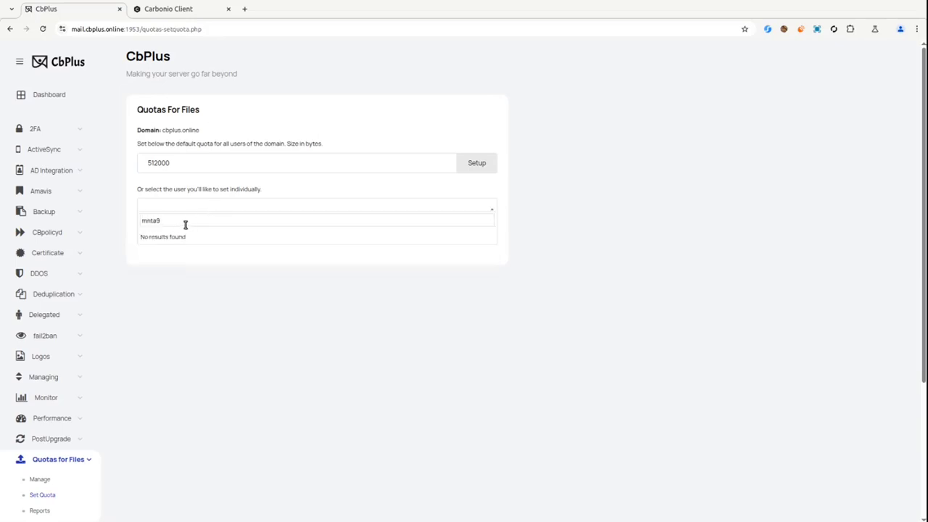
pyautogui.press('BackSpace')
pyautogui.write('anta9')
pyautogui.click(185, 235)
pyautogui.click(169, 240)
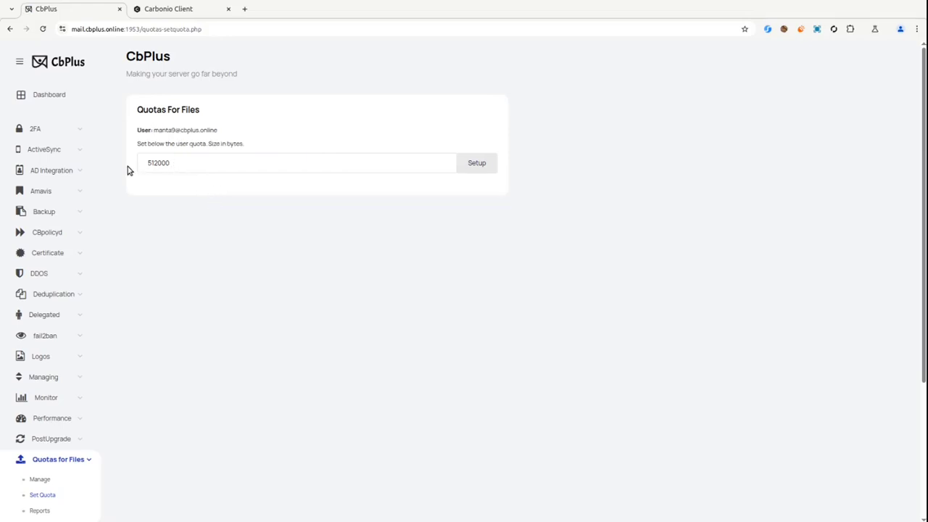
# Change the user's quota from 512000 to 1024000 bytes, save, and return to Carbonio Files.
pyautogui.moveTo(185, 163); pyautogui.dragTo(120, 166)
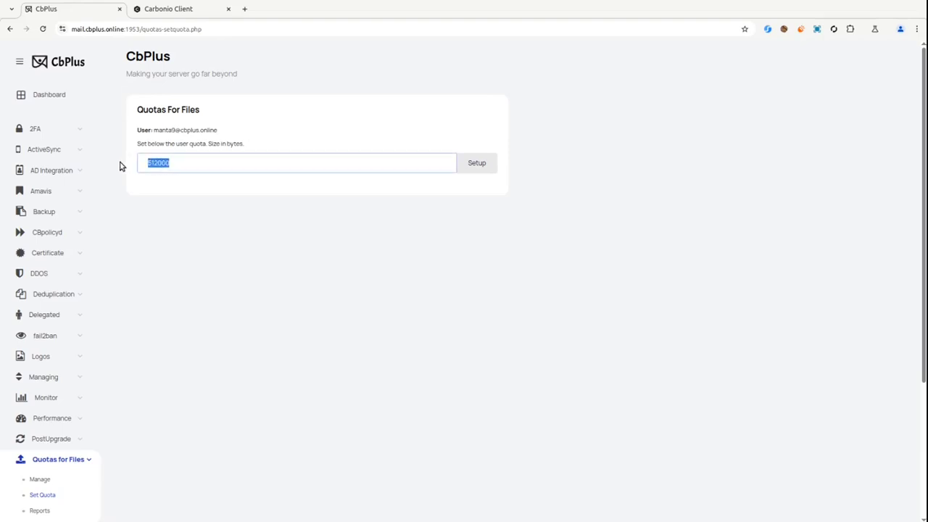
pyautogui.write('1')
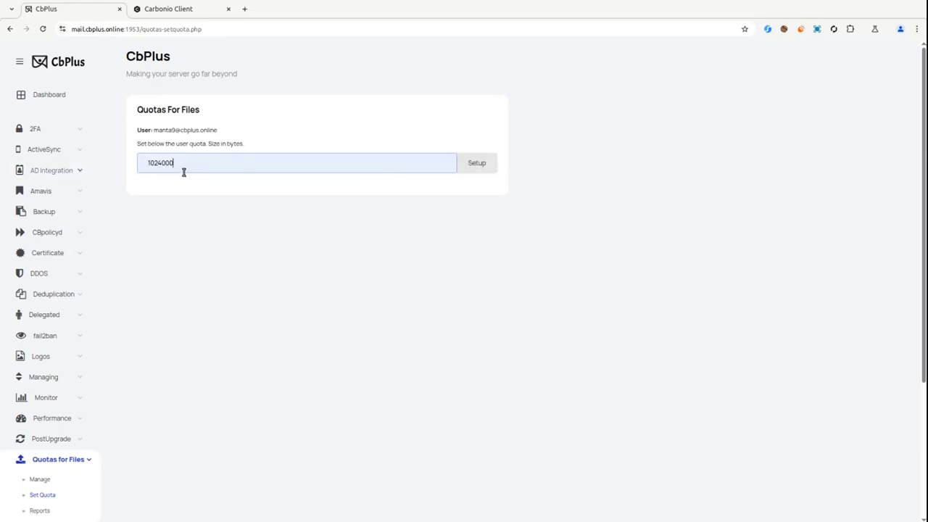
pyautogui.click(467, 169)
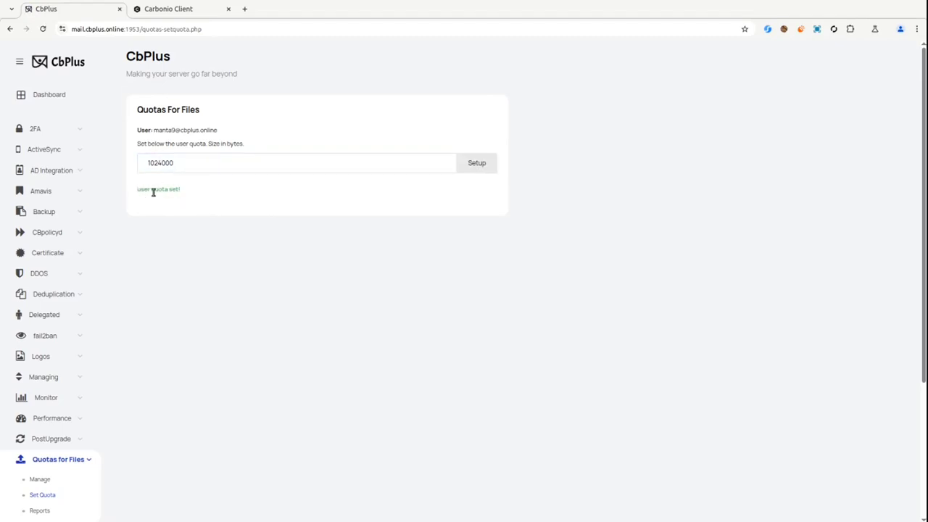
pyautogui.click(165, 10)
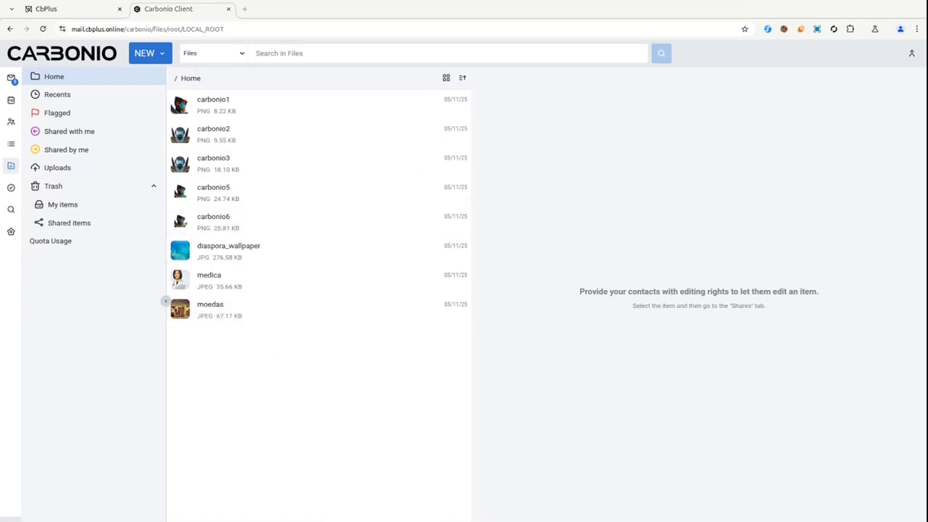
# Upload the photo to Home and confirm Quota Usage reads 66% (670K of 1000K).
pyautogui.moveTo(786, 362); pyautogui.dragTo(277, 327)
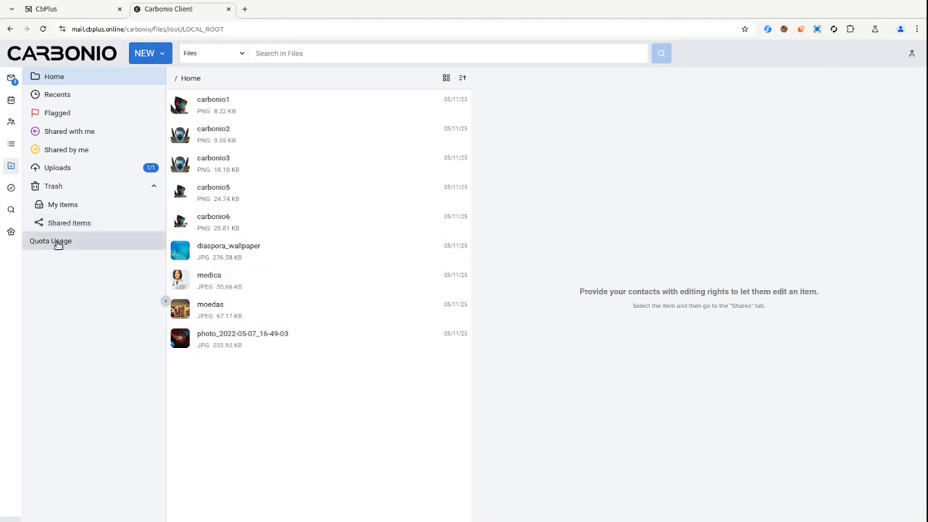
pyautogui.click(42, 29)
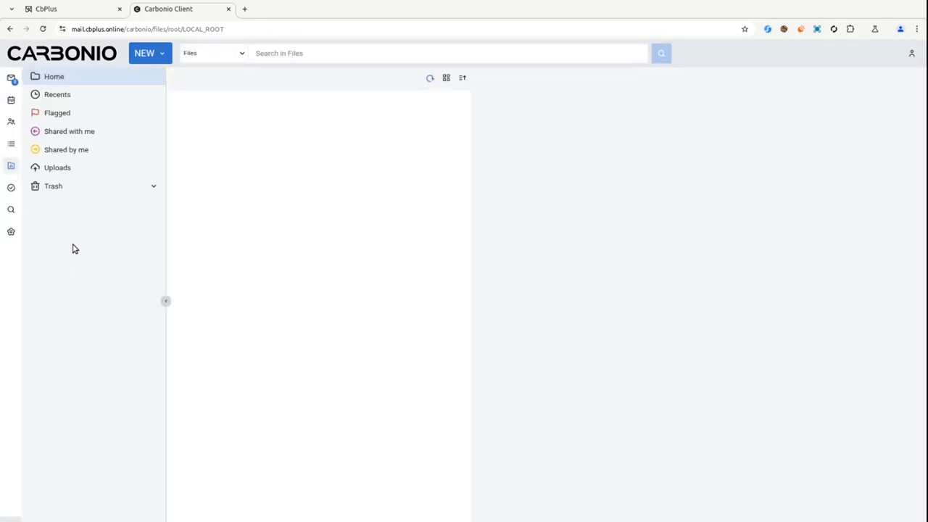
pyautogui.click(61, 204)
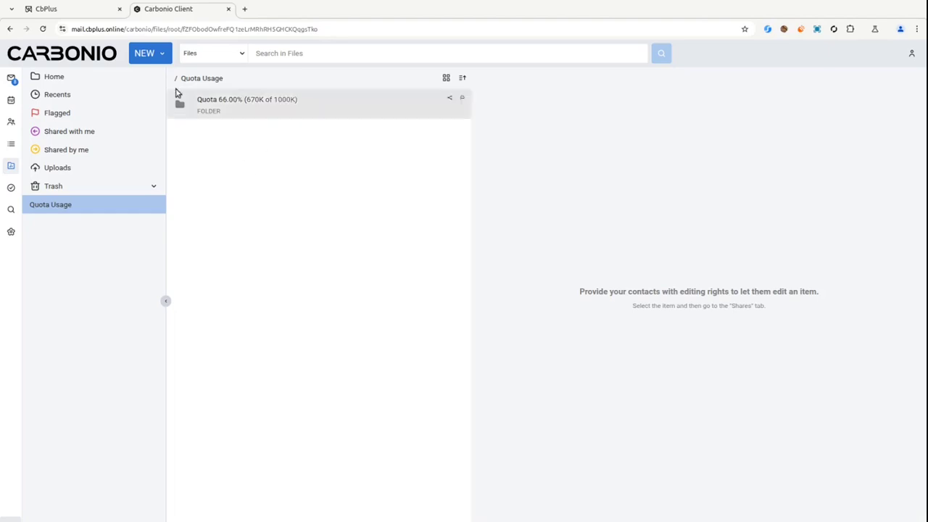
pyautogui.click(46, 10)
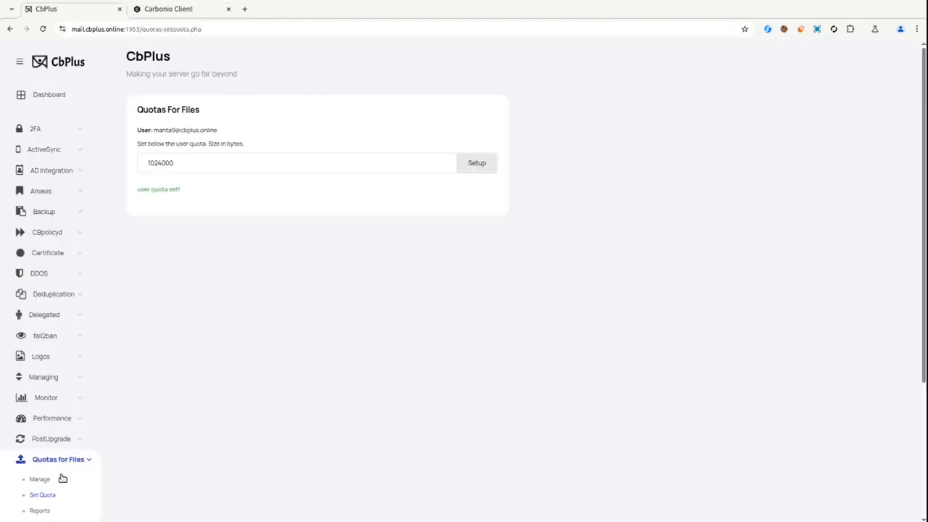